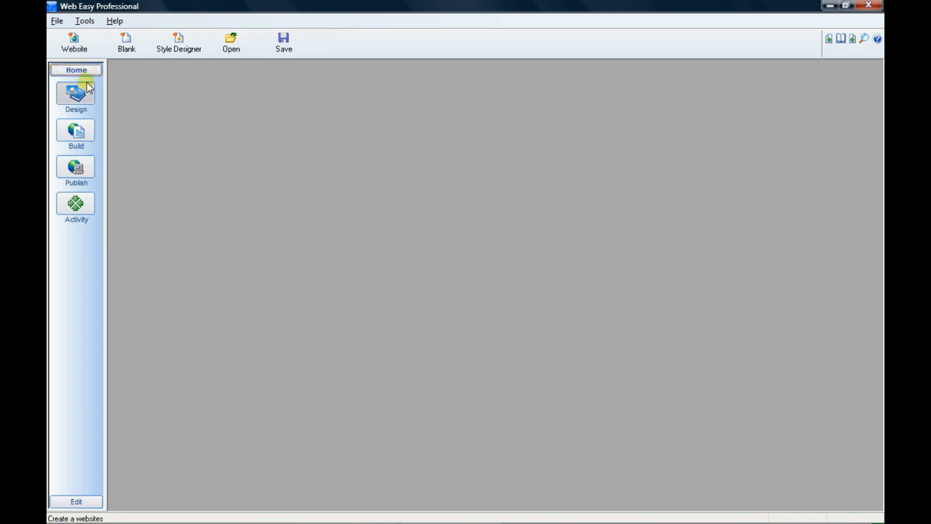
Start a new website with the Website Assistant and choose the Musical Notes template from the Hobbies and Events category.
left_click(78, 205)
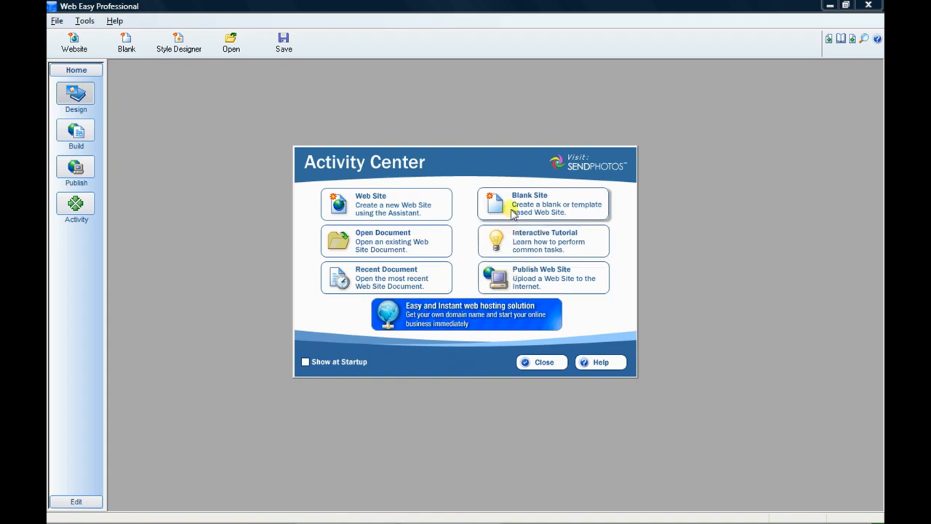
left_click(424, 208)
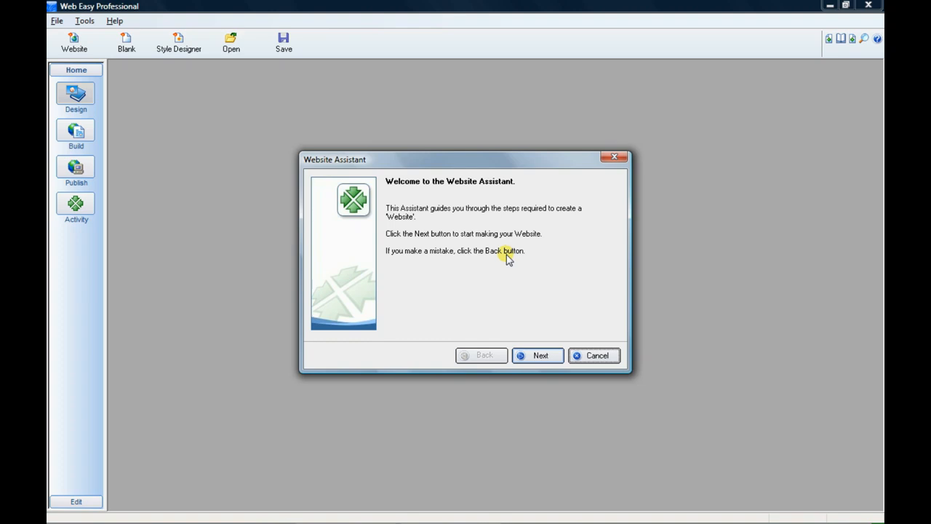
left_click(538, 355)
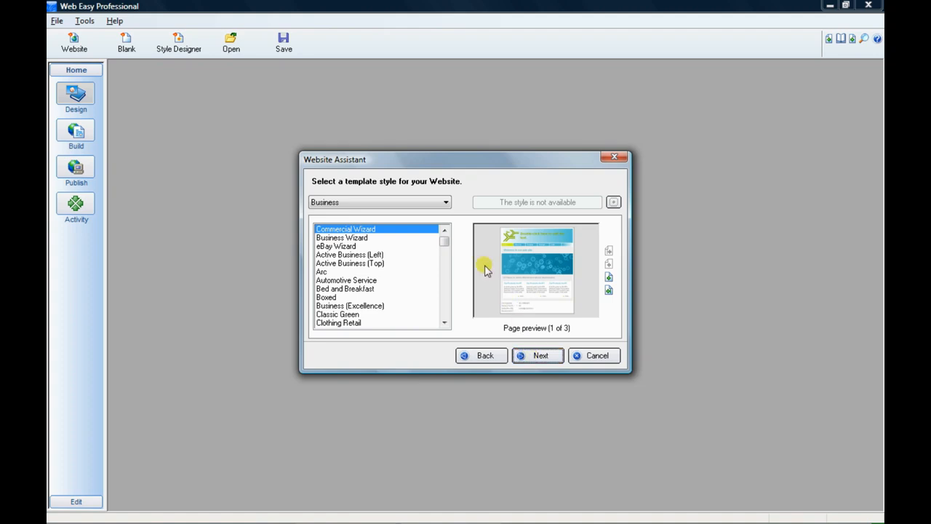
left_click(445, 203)
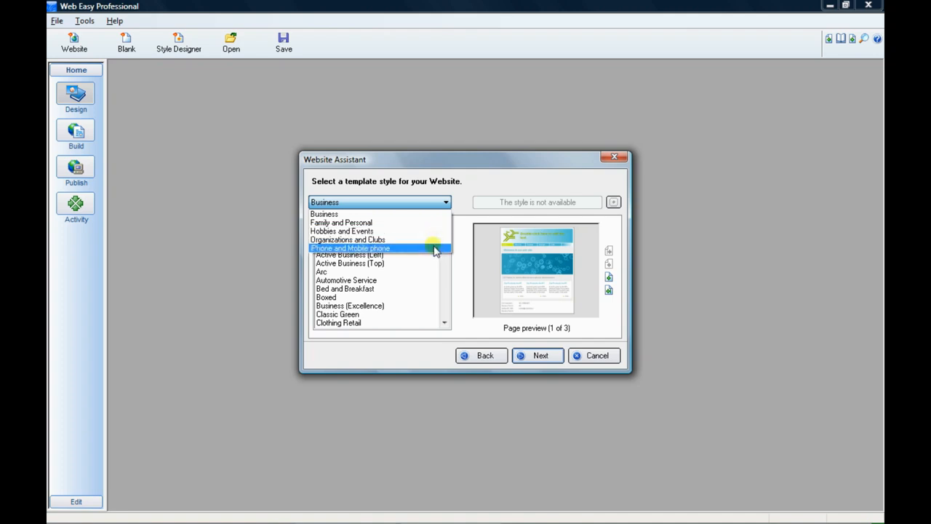
left_click(433, 231)
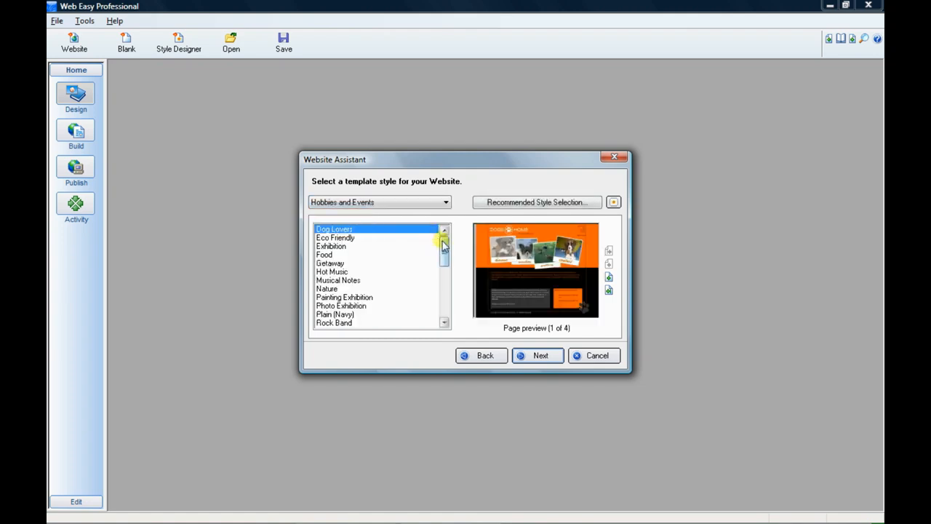
left_click_drag(445, 244, 446, 252)
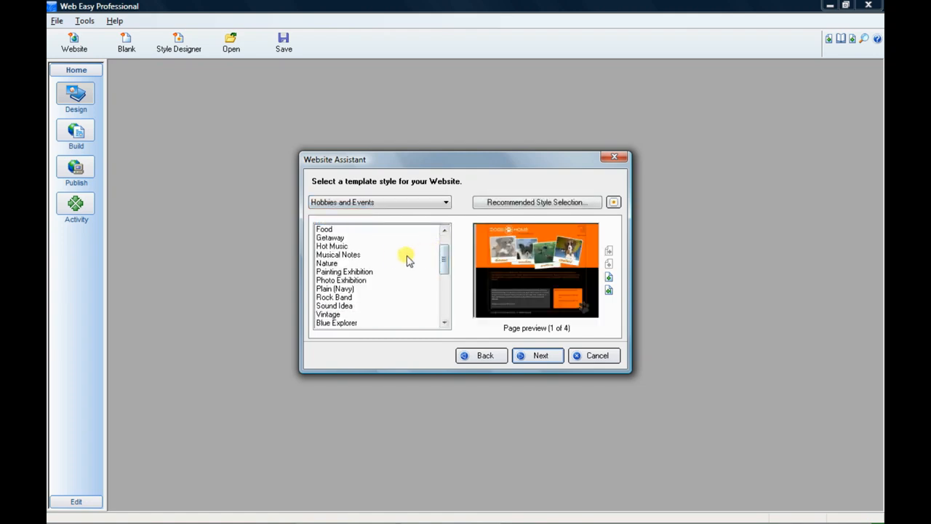
left_click(370, 256)
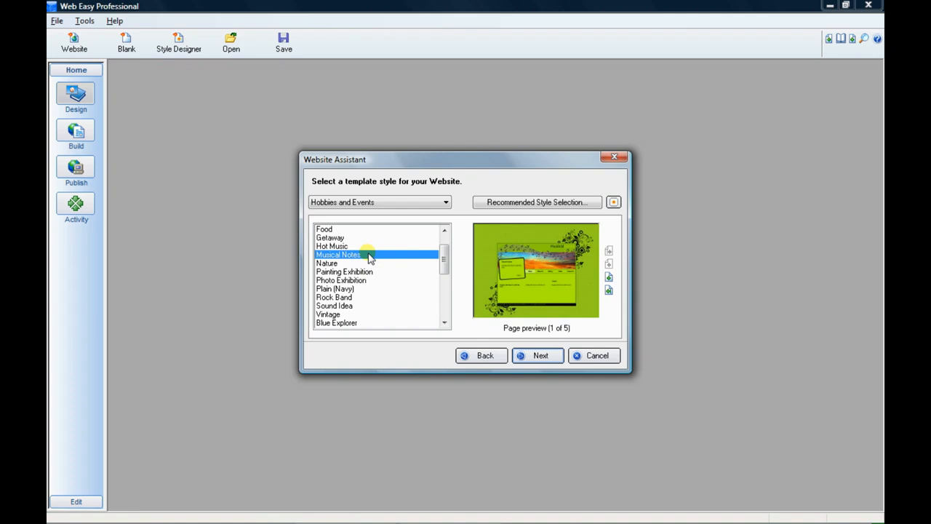
Preview the template's second page and browse the recommended and importable style libraries without applying a style.
left_click(608, 277)
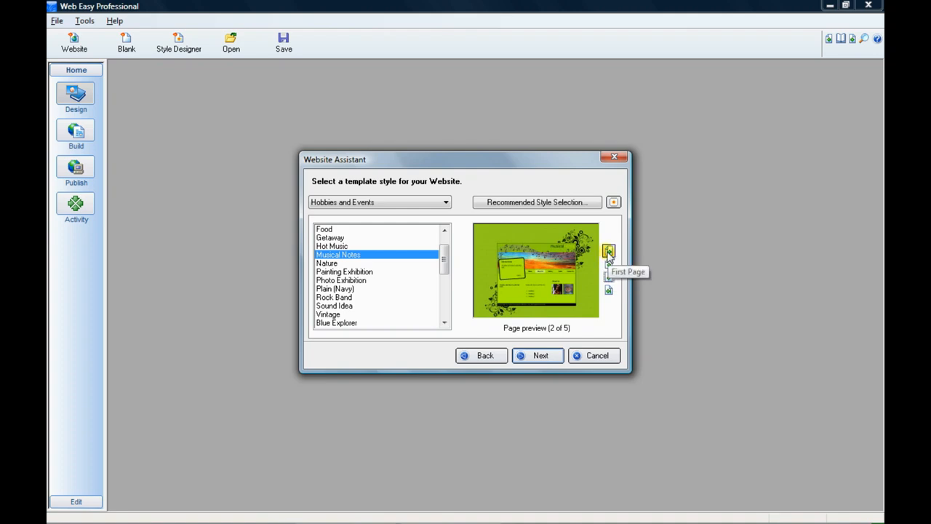
left_click(608, 251)
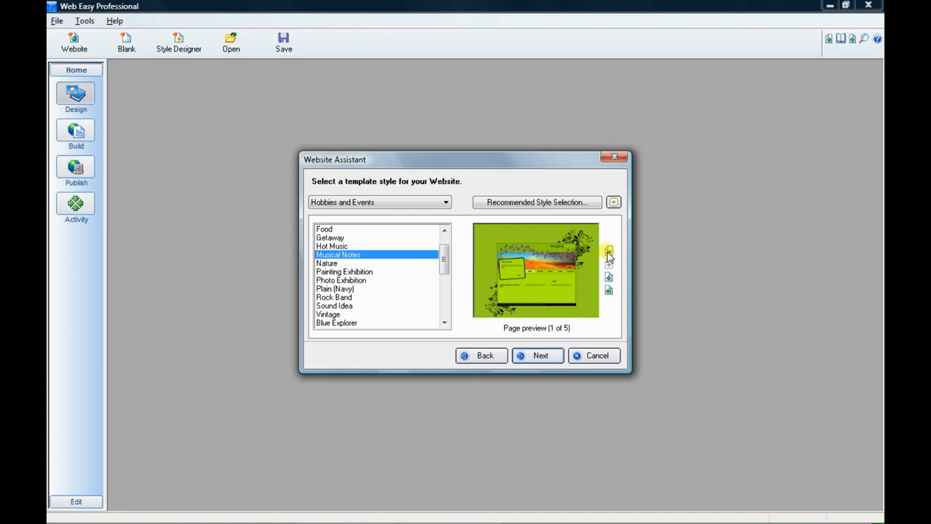
left_click(582, 205)
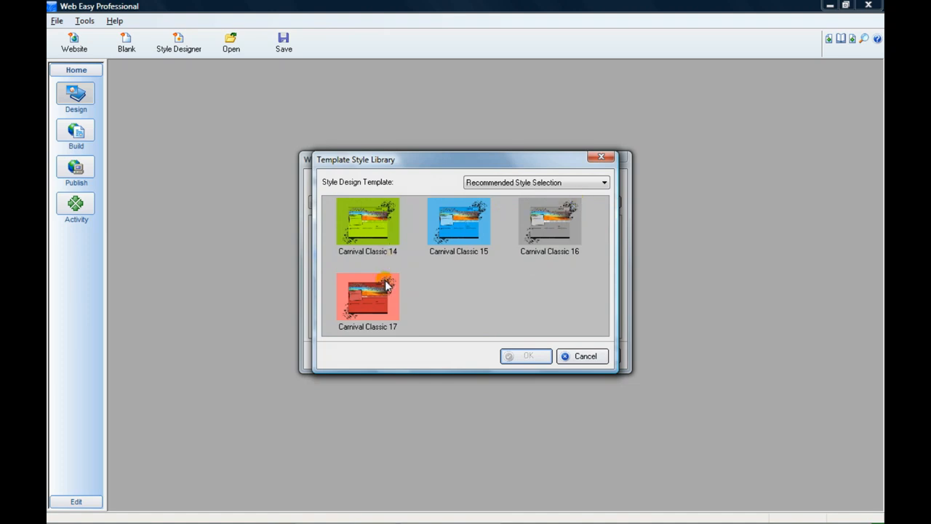
left_click(603, 185)
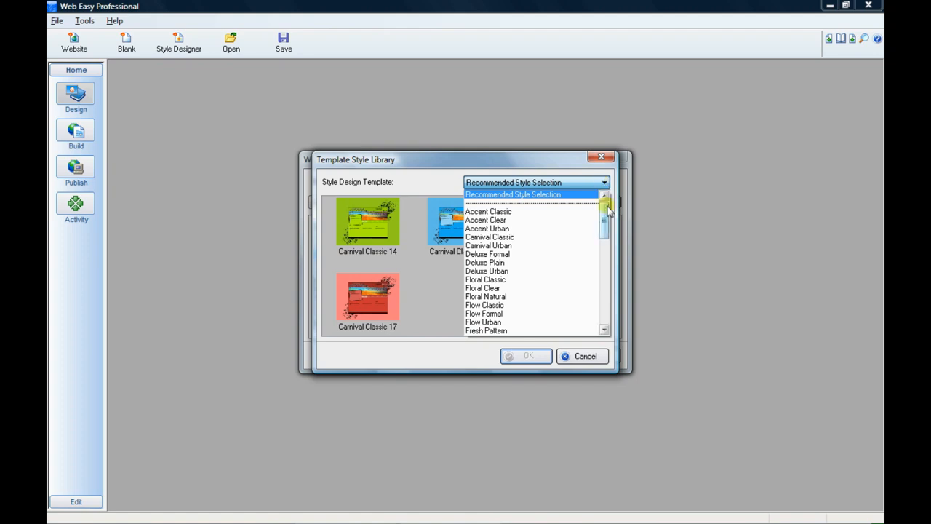
left_click(582, 357)
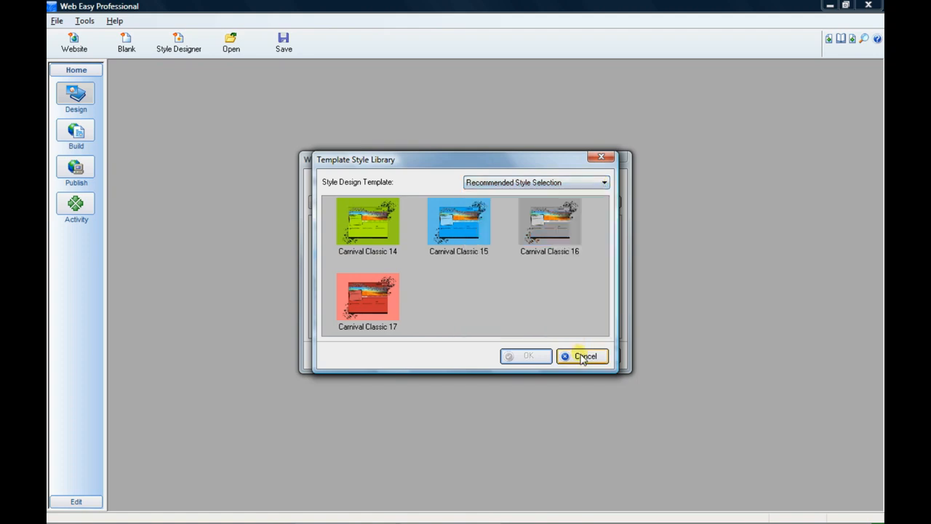
left_click(582, 357)
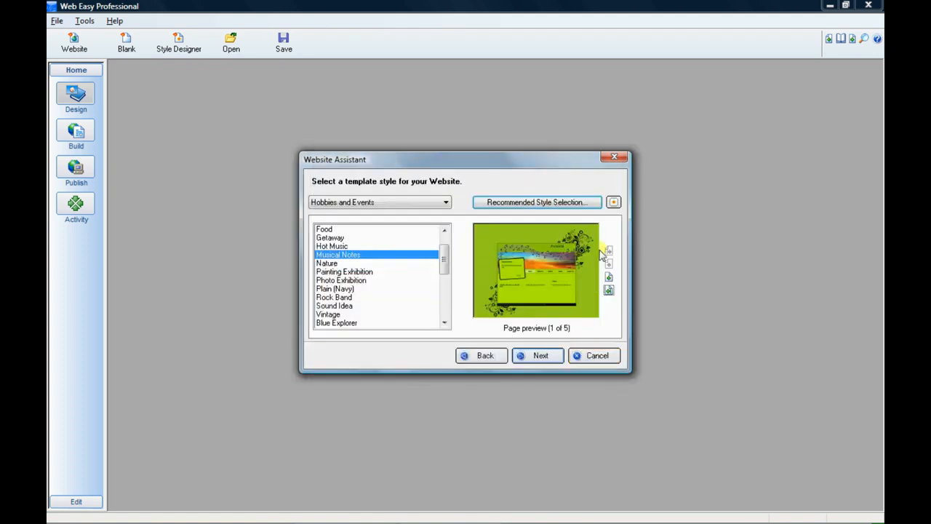
left_click(612, 203)
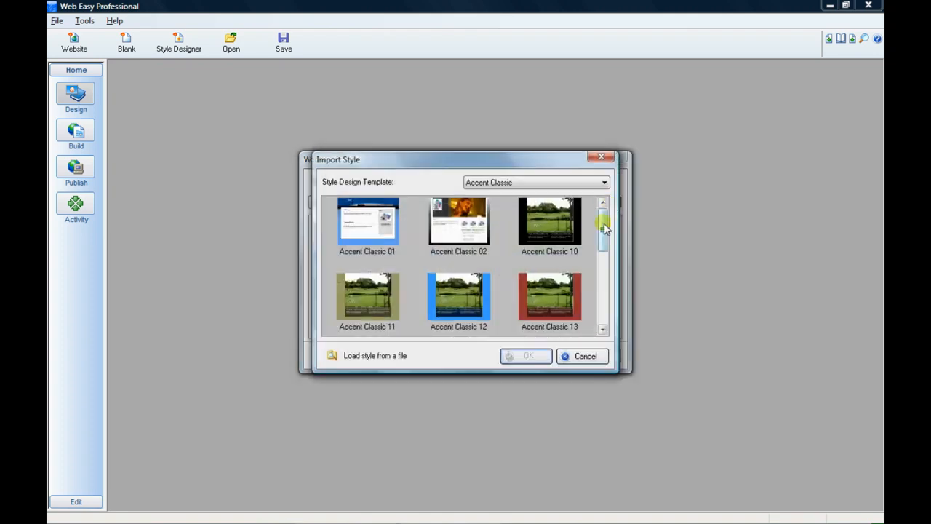
mouse_move(604, 228)
left_mouse_down()
mouse_move(604, 257)
mouse_move(604, 225)
left_mouse_up()
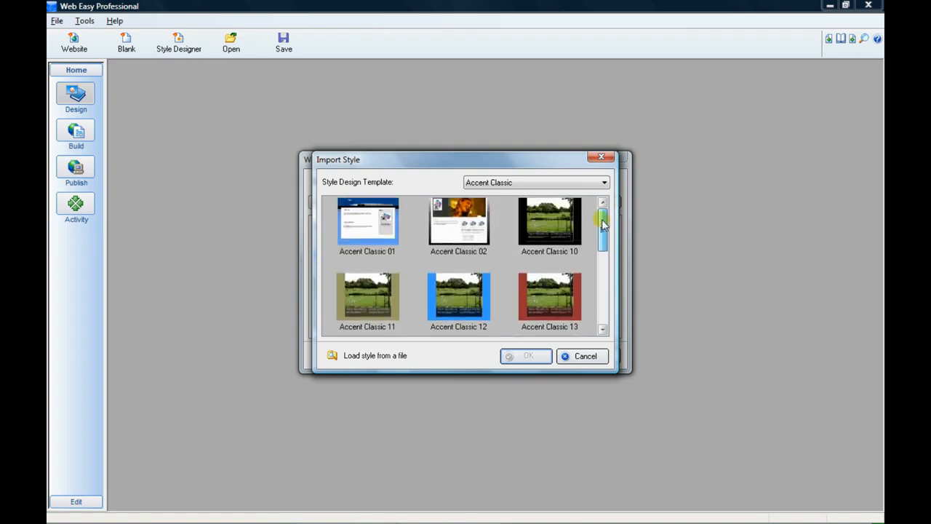
left_click(580, 357)
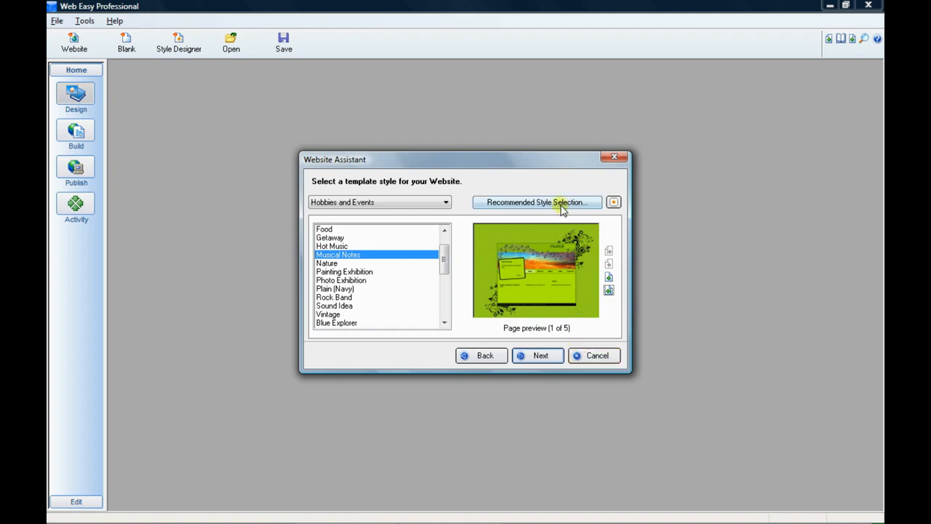
Apply the recommended Carnival Classic 16 style and accept the default storage location with the name Musical_Notes.
left_click(562, 203)
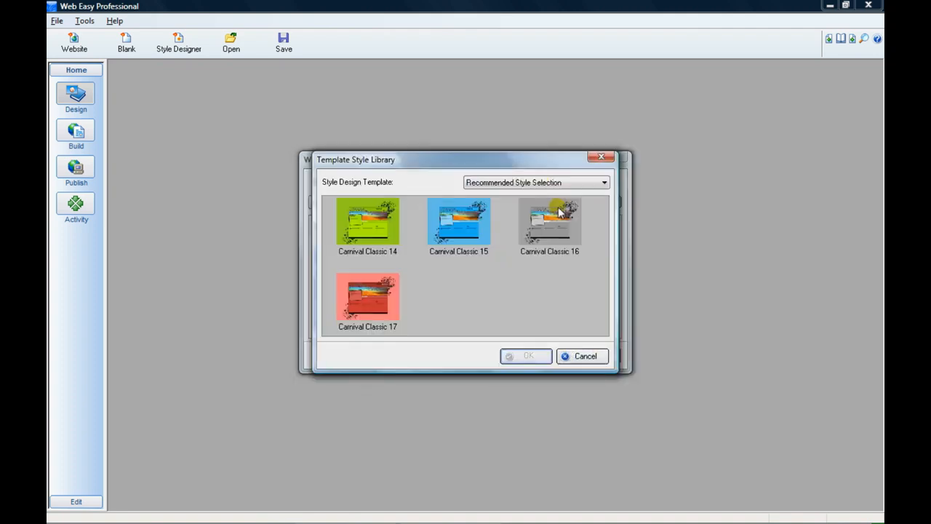
left_click(544, 232)
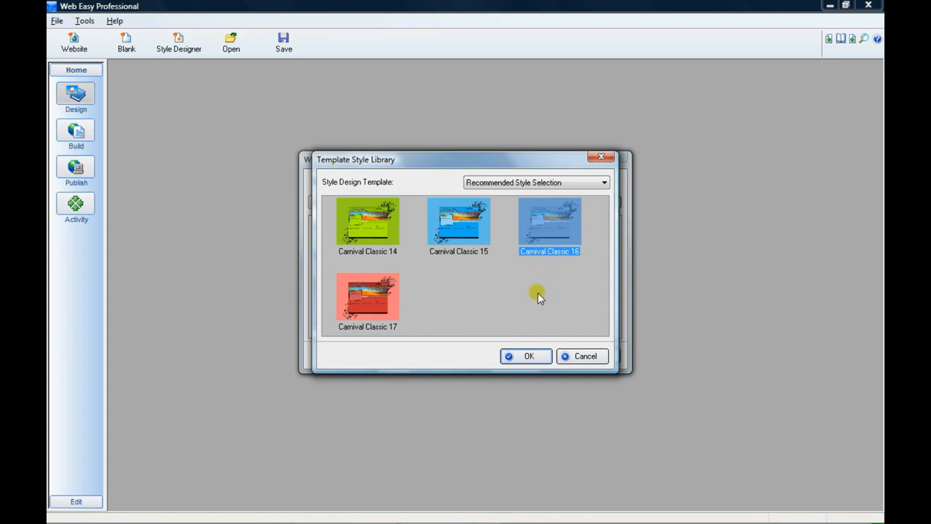
left_click(529, 357)
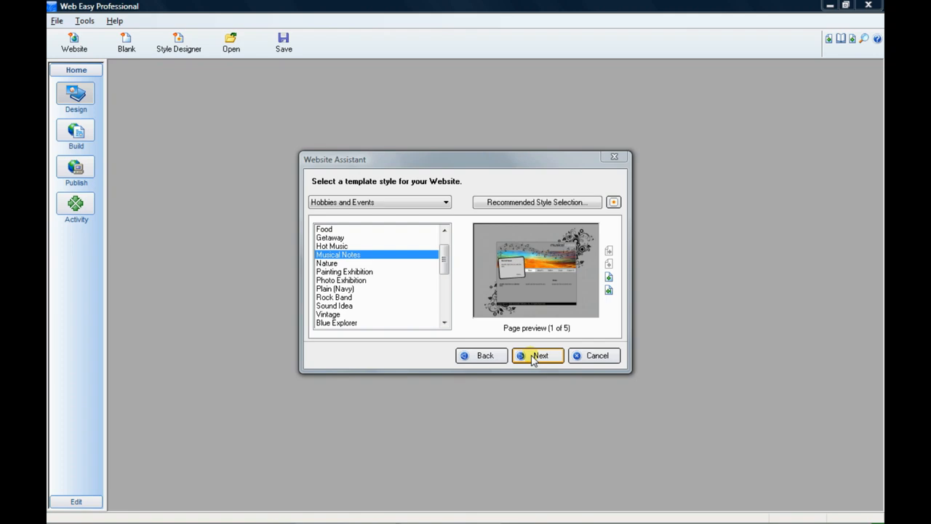
left_click(532, 356)
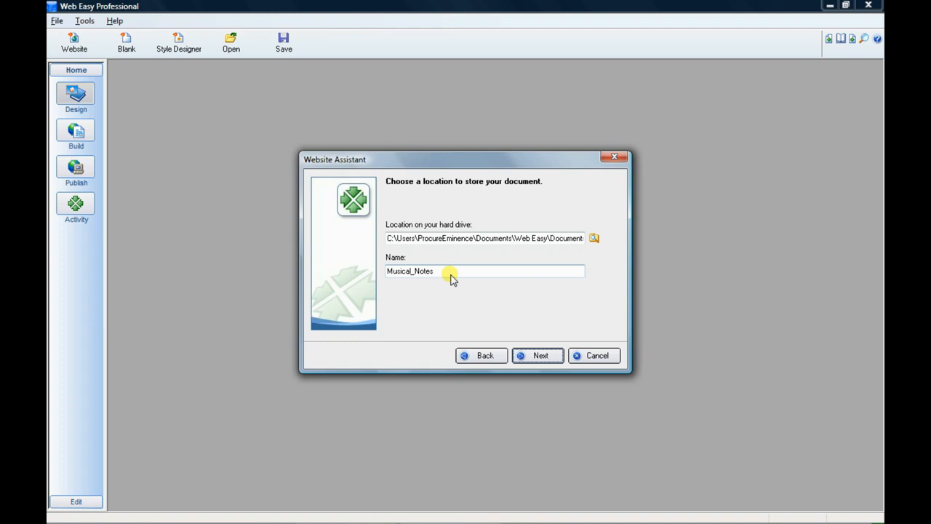
left_click(540, 355)
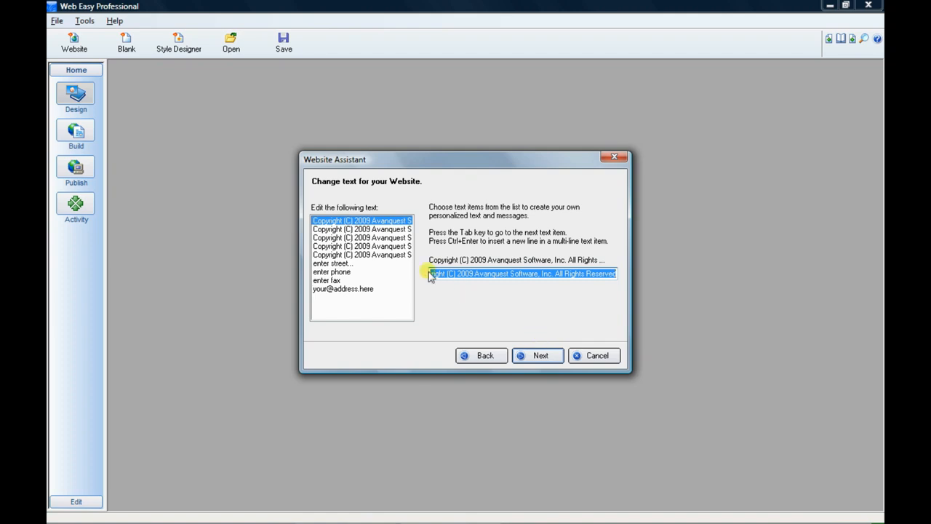
Set the fourth and fifth copyright text items to "Musical Notes, Inc.".
left_click(379, 247)
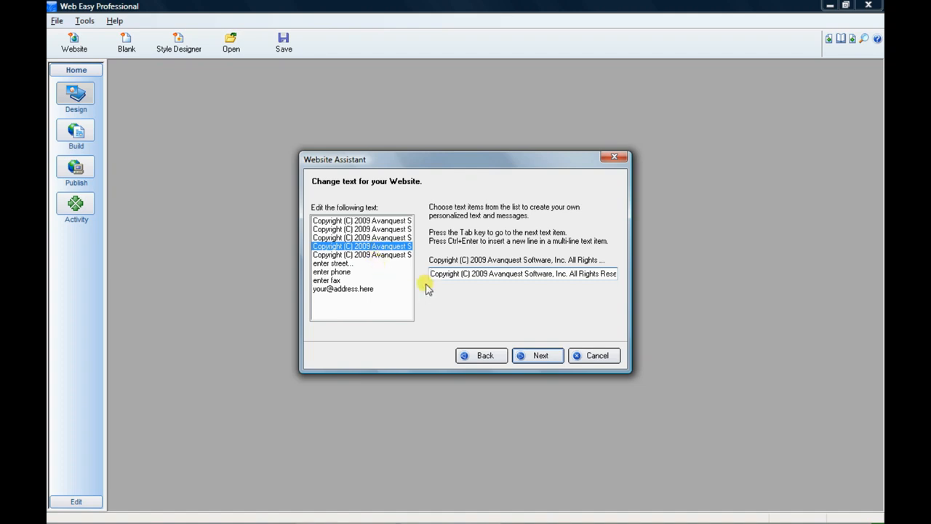
left_click_drag(432, 275, 628, 271)
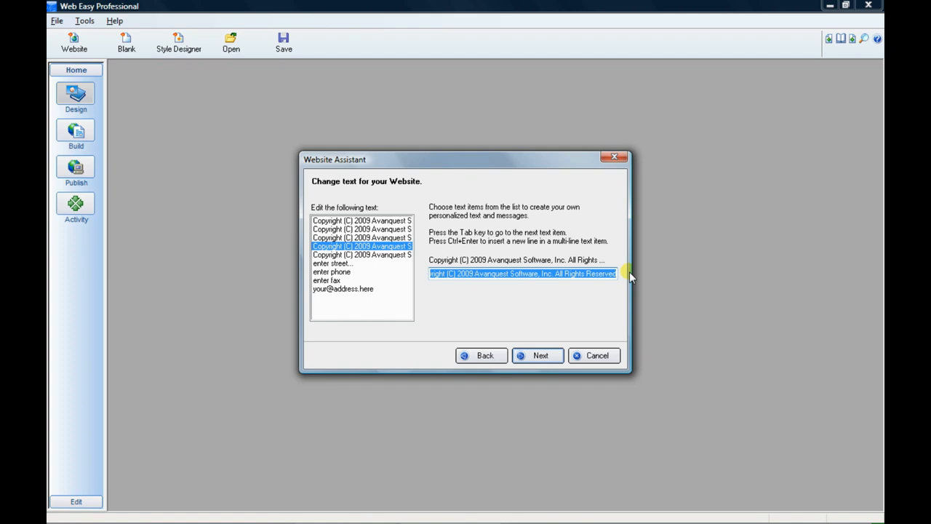
type("Musical ")
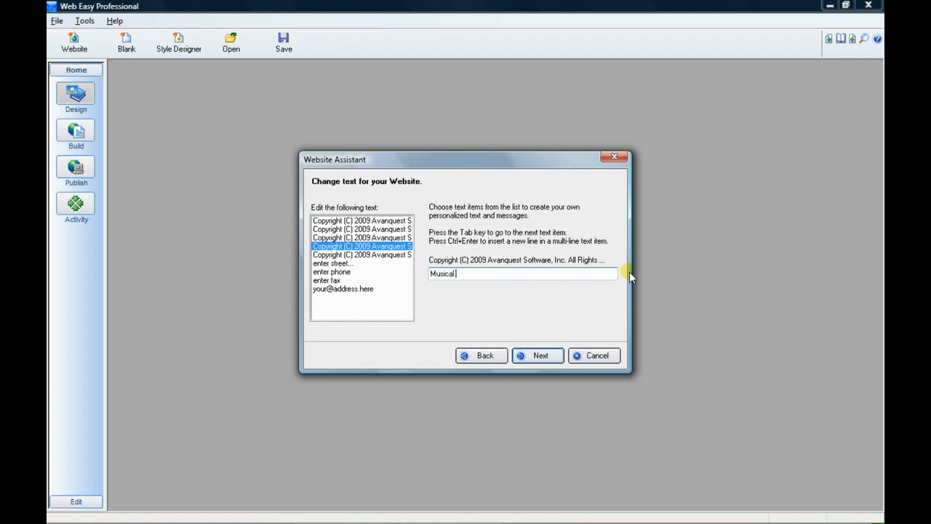
type("Notes, Inc.")
key("Tab")
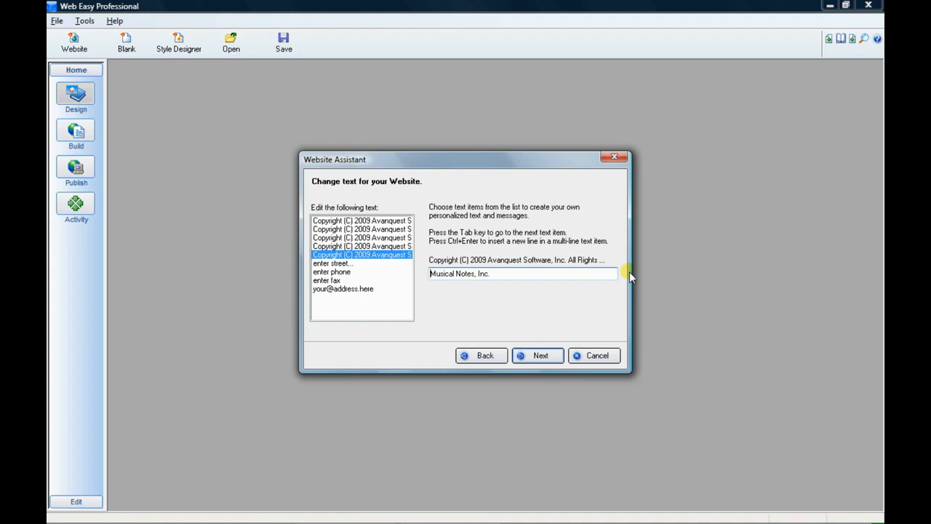
Replace the placeholder street, city and zip code text with the business's postal address on three lines.
left_click(360, 272)
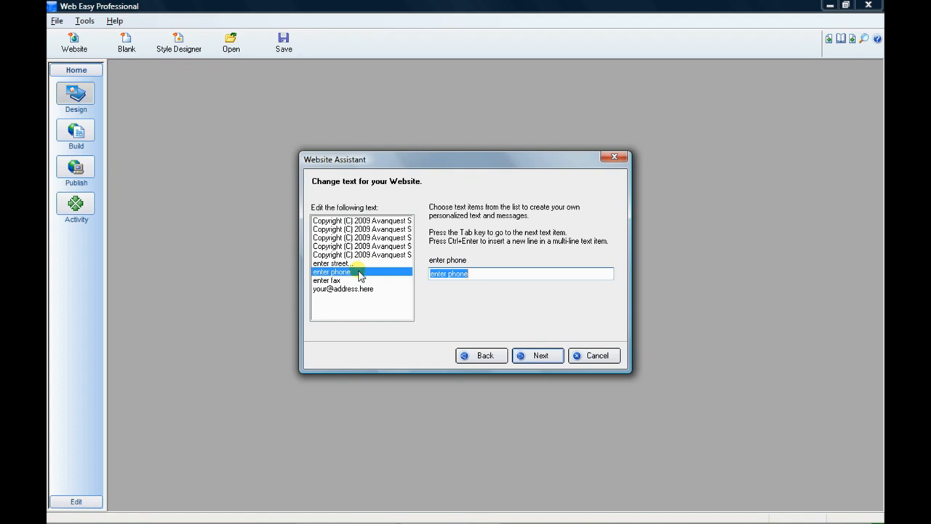
left_click(350, 263)
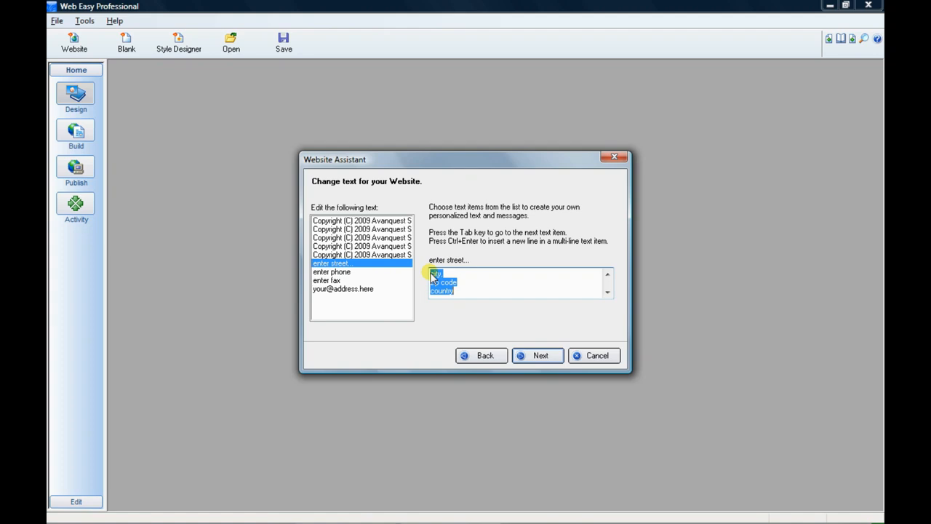
left_click_drag(433, 275, 473, 295)
key("BackSpace")
type("1234 ma")
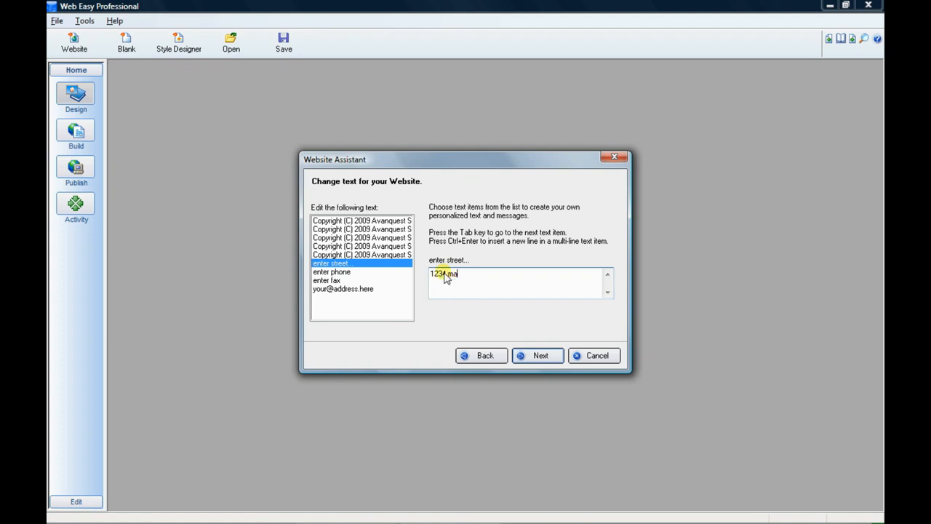
type("in street")
key("ctrl+Return")
type("monke")
type(", ")
type("ny")
key("ctrl+Return")
type("10950")
Finish creating the website with Preview website now enabled and RSS left off.
left_click(542, 355)
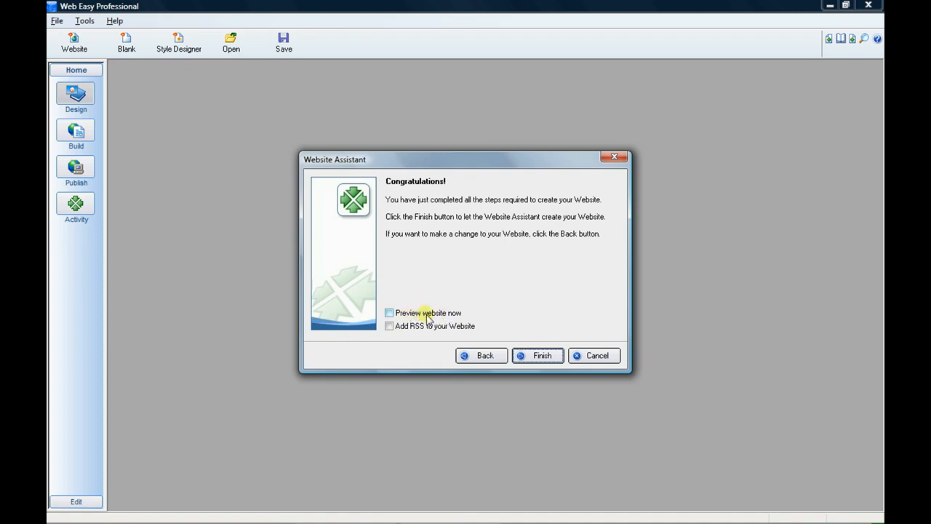
left_click(389, 313)
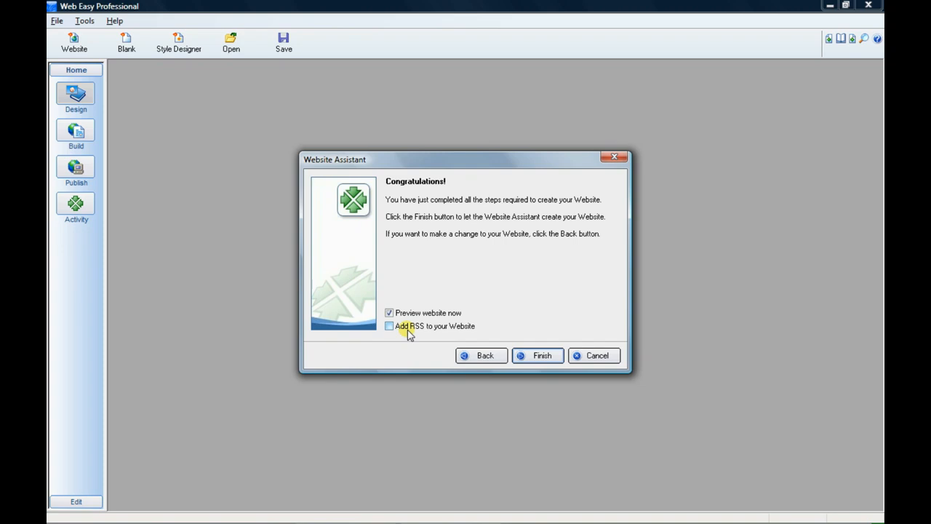
left_click(534, 356)
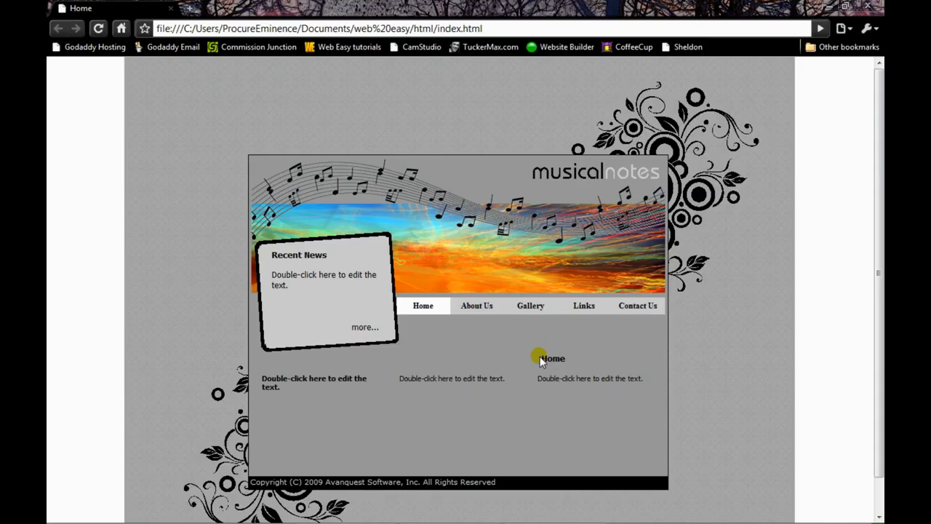
Check the generated site's About Us, Gallery, Links, Contact Us and Home pages in the browser preview.
left_click(469, 306)
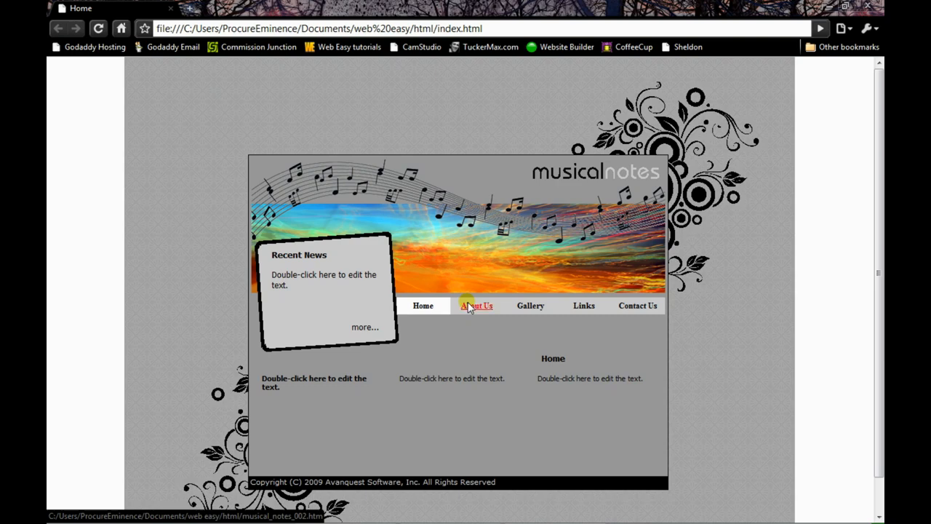
left_click(528, 308)
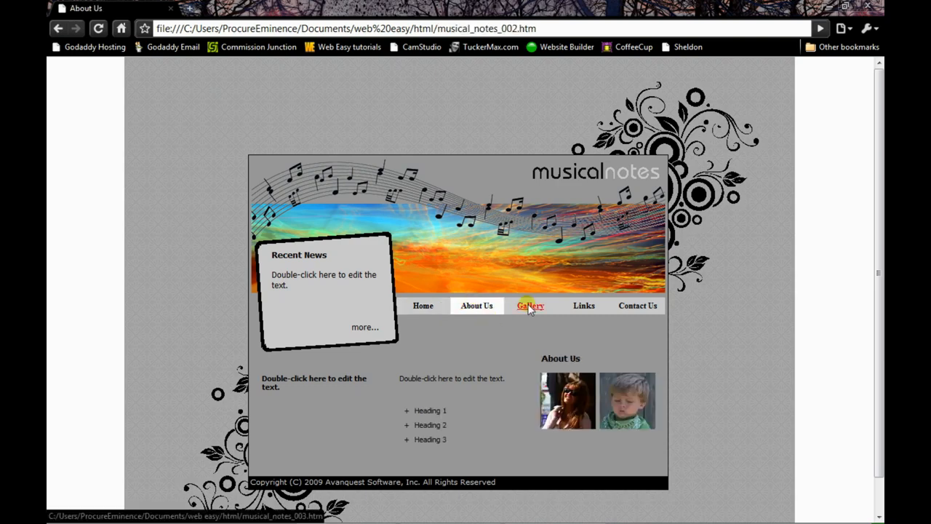
left_click(588, 306)
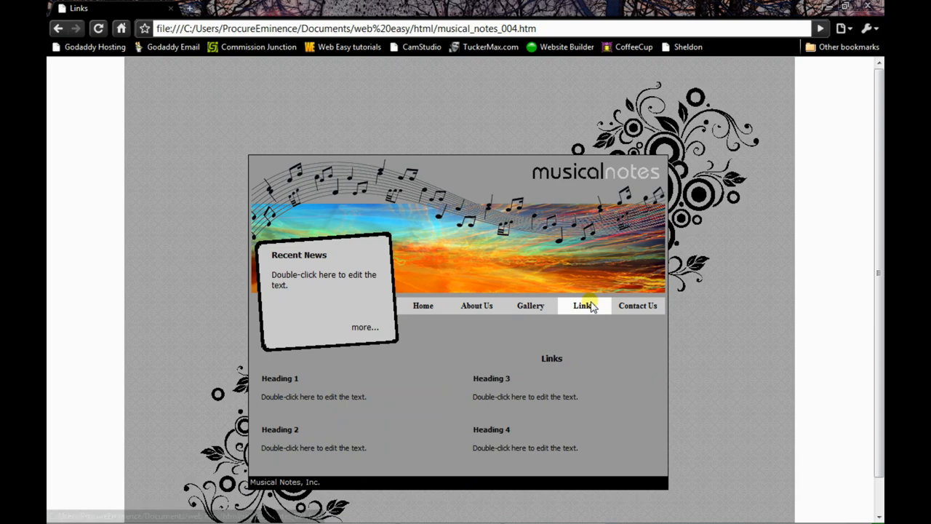
left_click(640, 307)
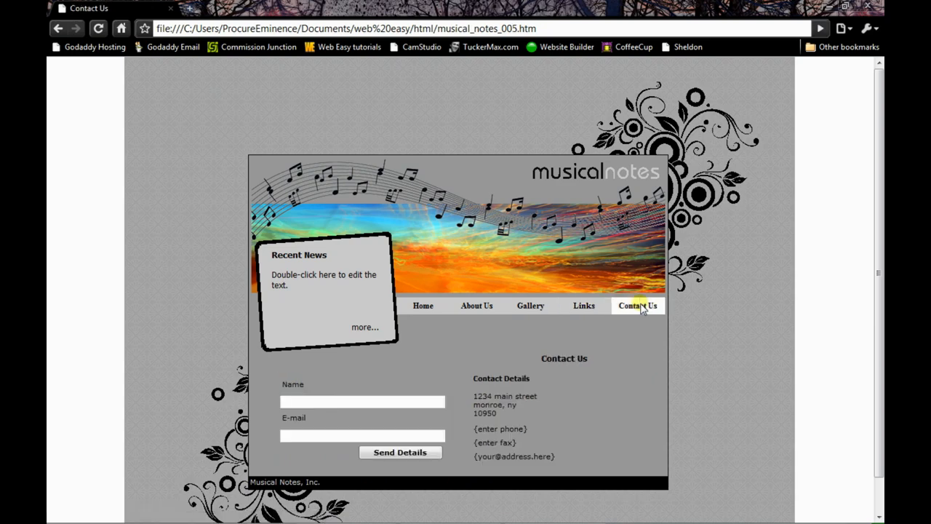
left_click(423, 306)
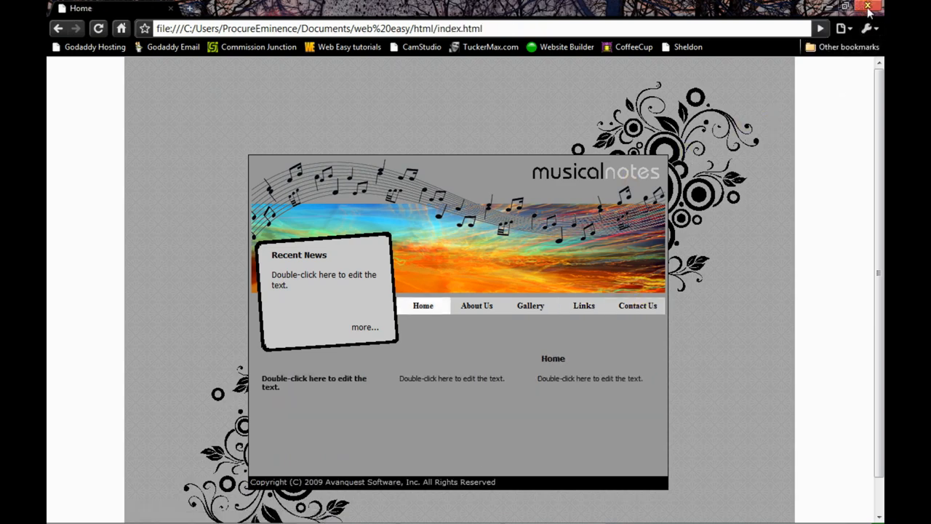